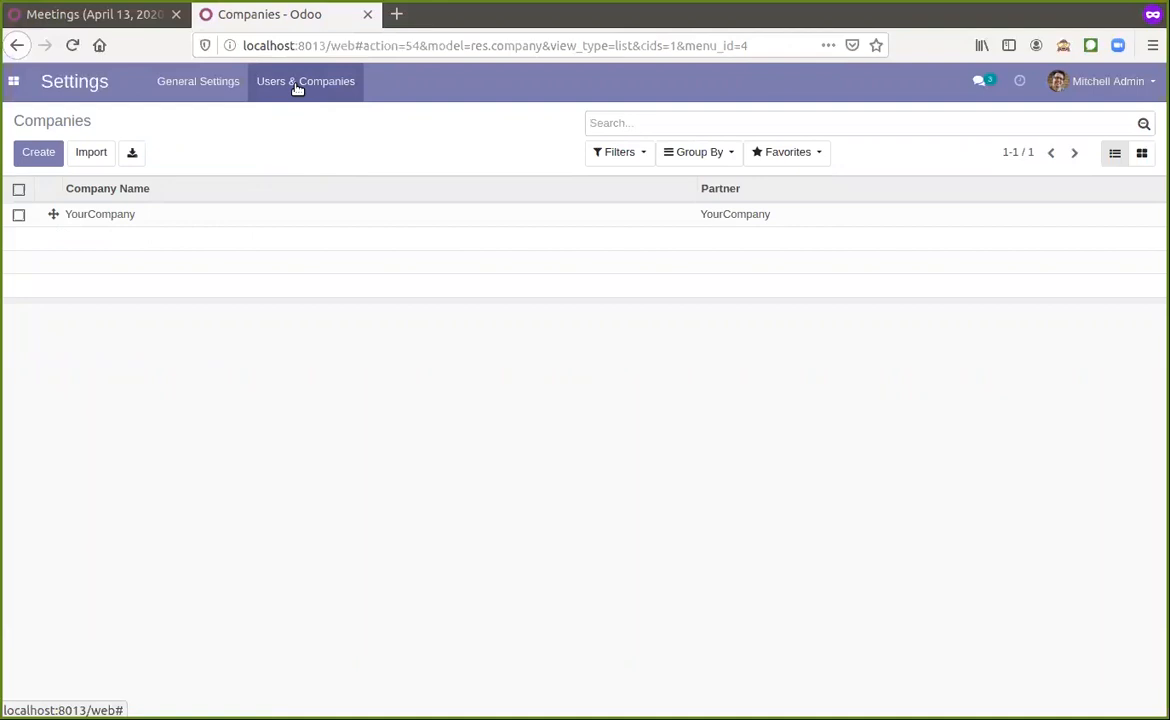
Show YourCompany's Zoom Meet credentials and review the consumer key through token URL
click(139, 218)
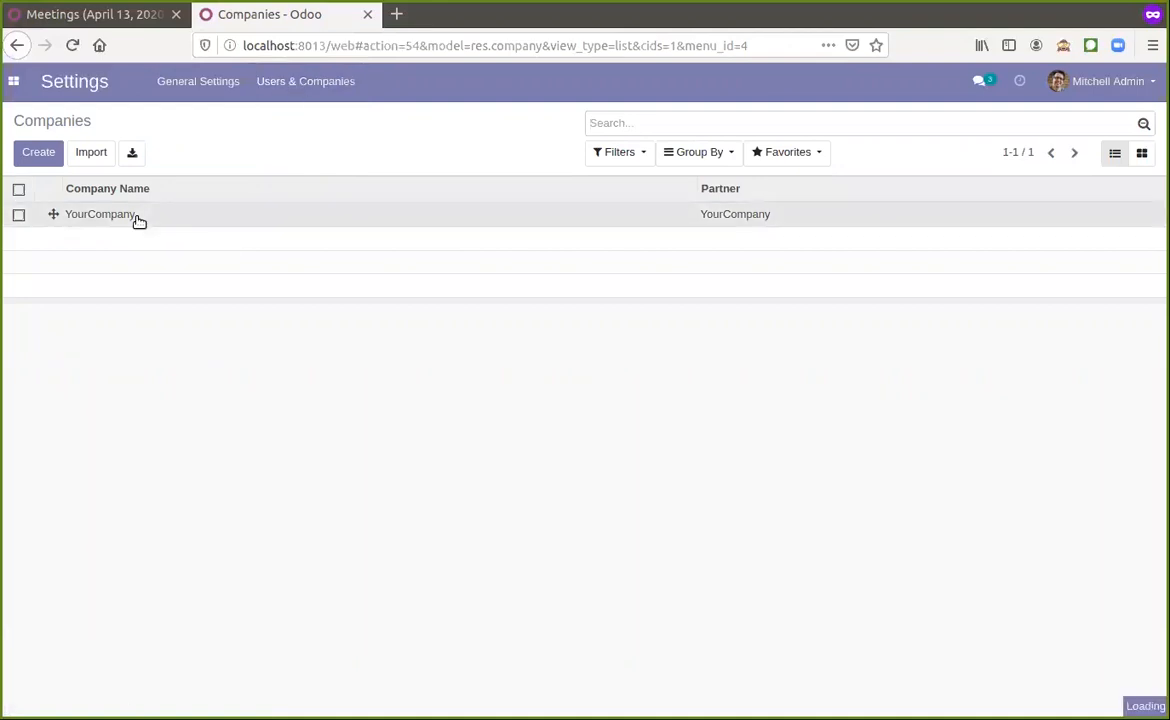
click(290, 268)
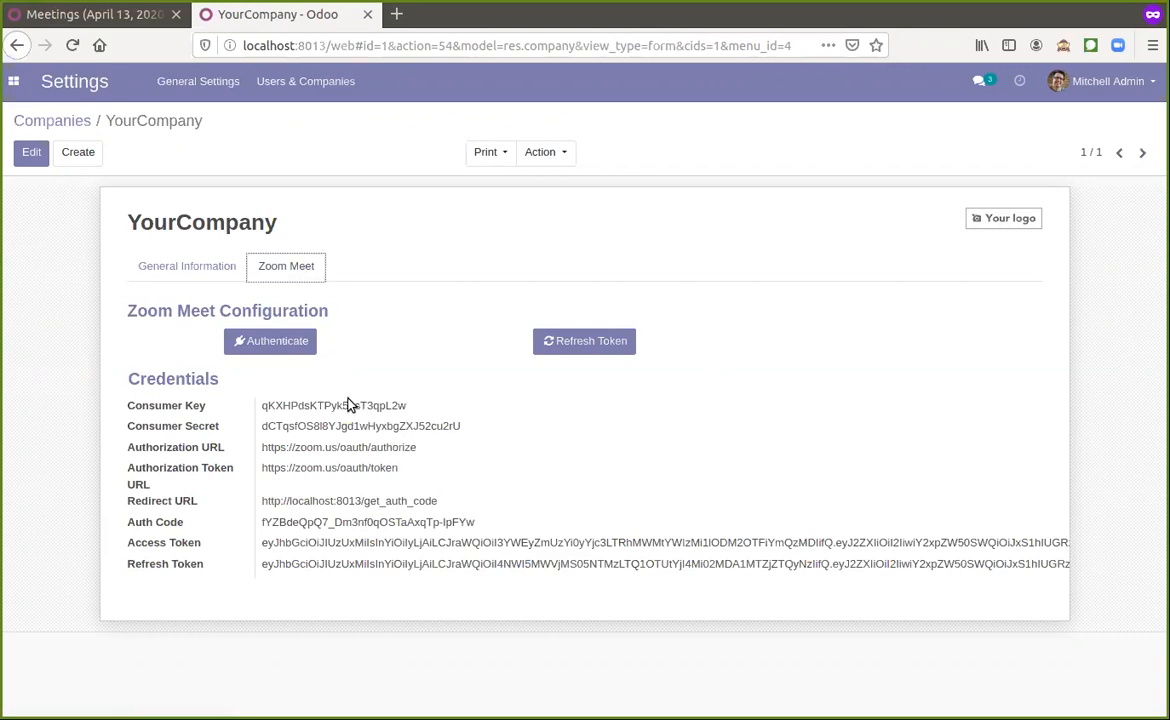
drag(410, 405, 410, 472)
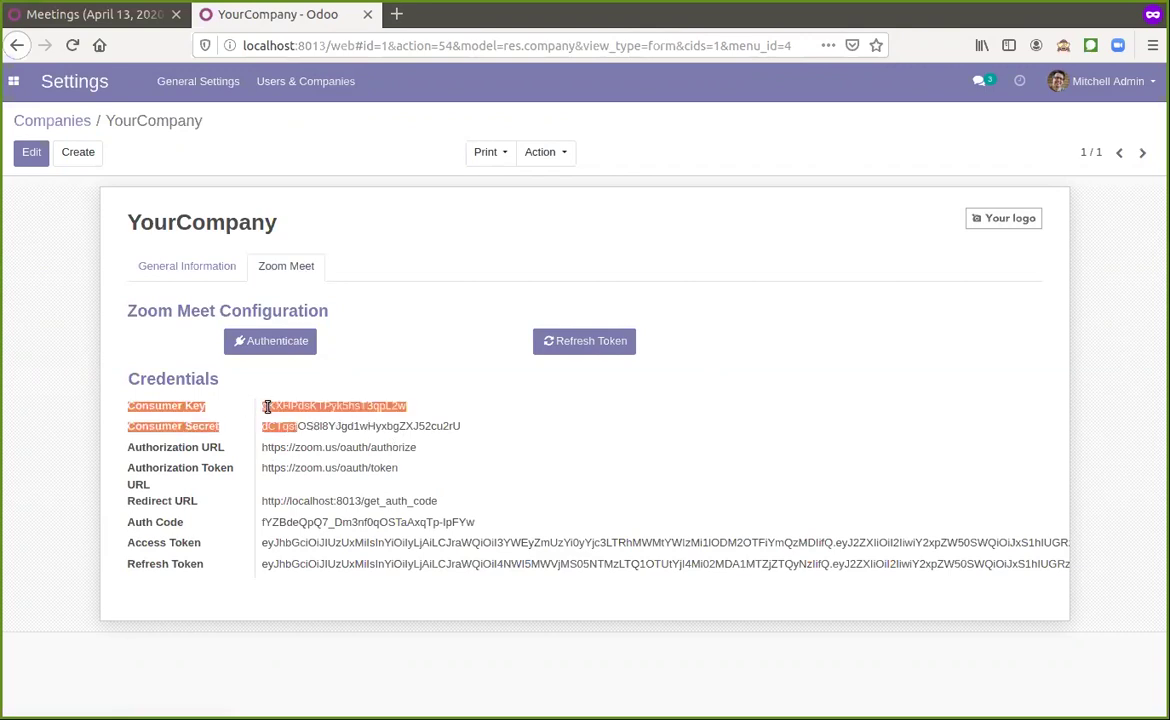
click(410, 472)
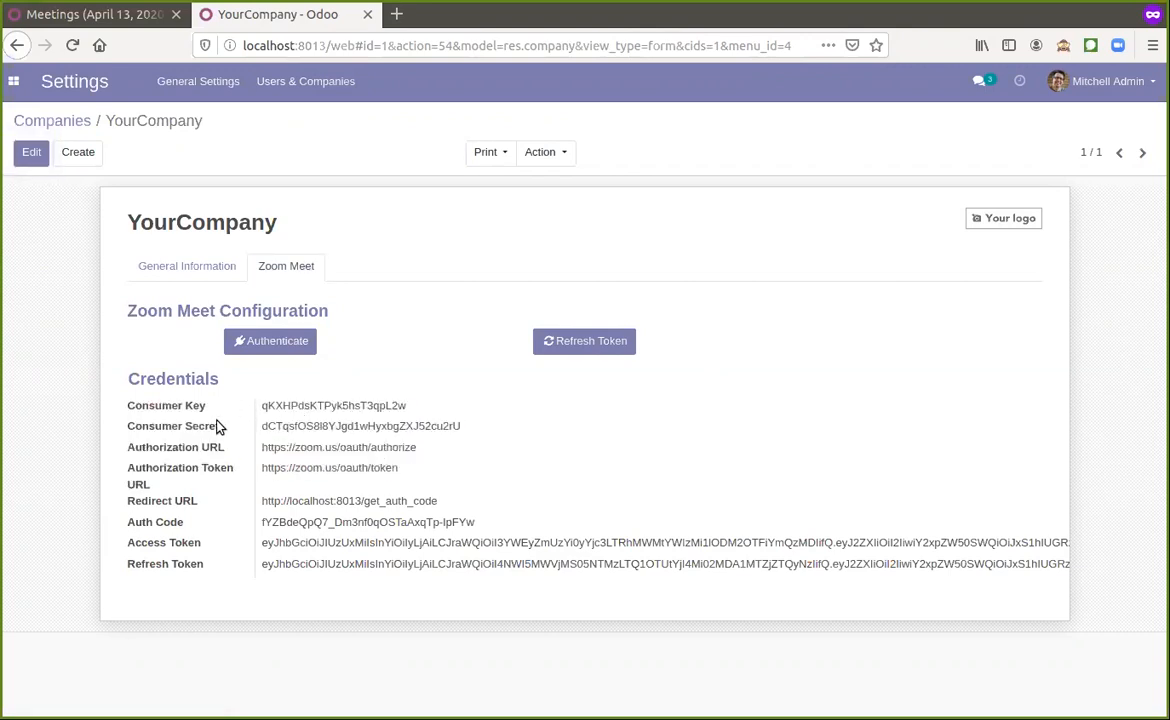
Review the Consumer Secret, auth code and token values in the Zoom Meet configuration
double_click(306, 428)
mouse_move(262, 522)
mouse_down()
mouse_move(679, 585)
mouse_move(800, 564)
mouse_up()
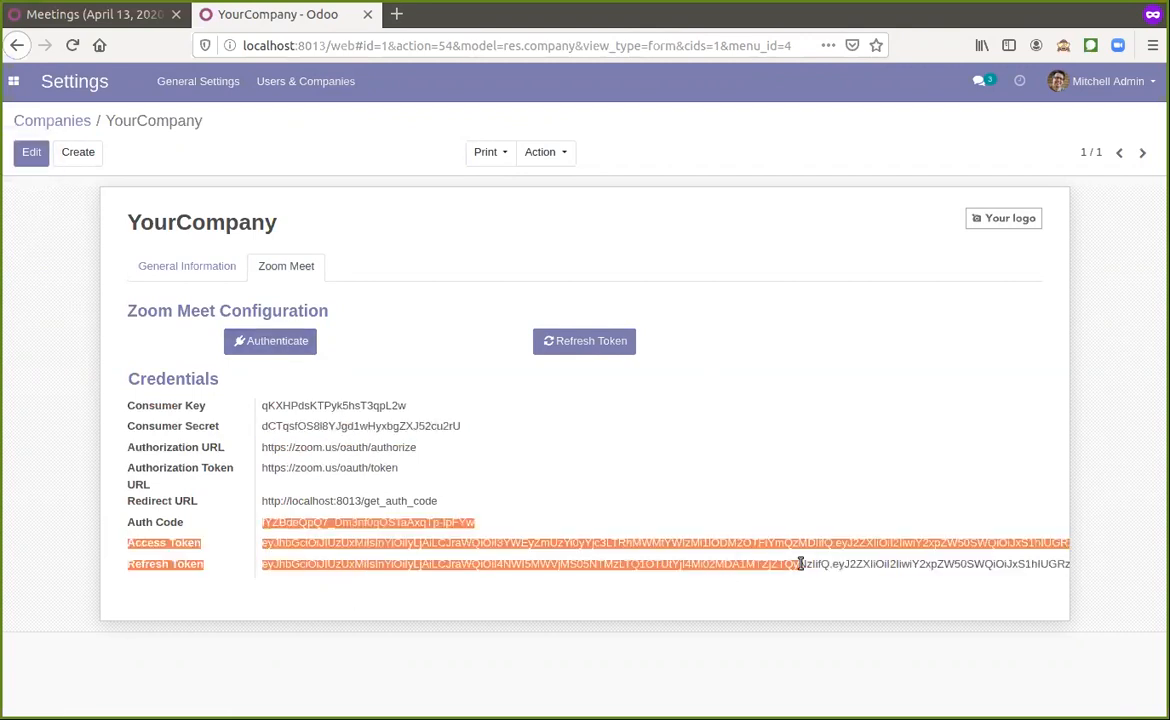
click(757, 501)
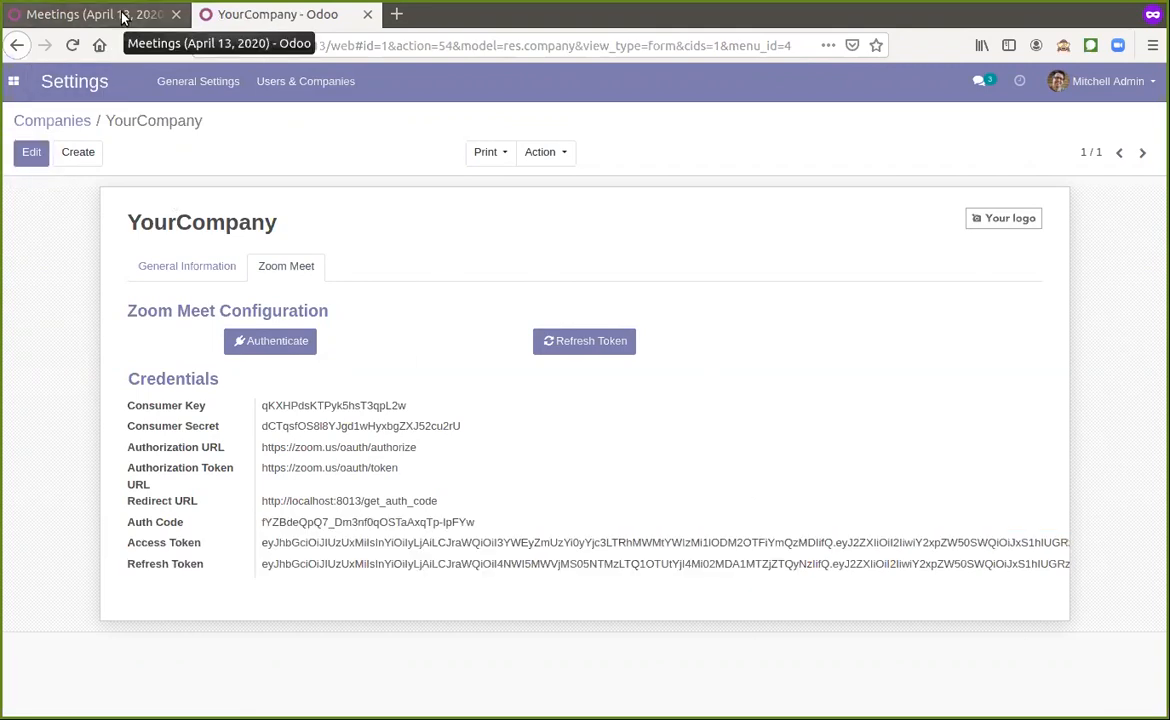
Create an April 13 meeting 'Demo Meet Integration-Zoom' and enable Add Zoom Meet
click(124, 14)
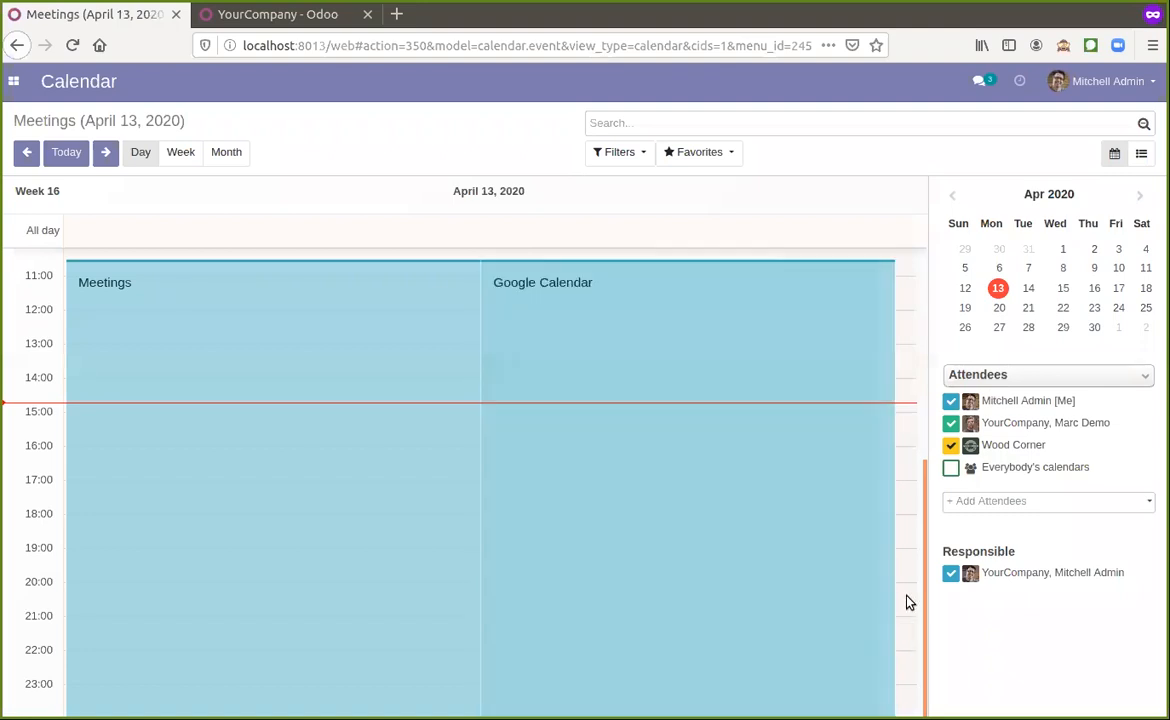
click(908, 597)
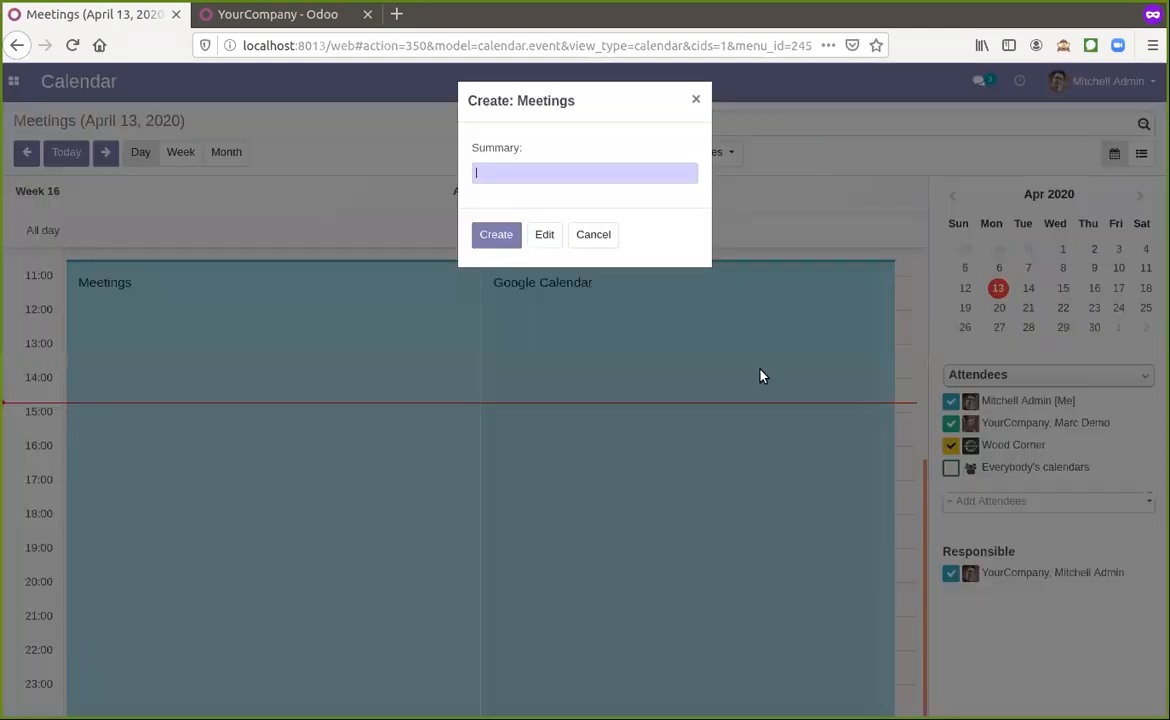
click(545, 234)
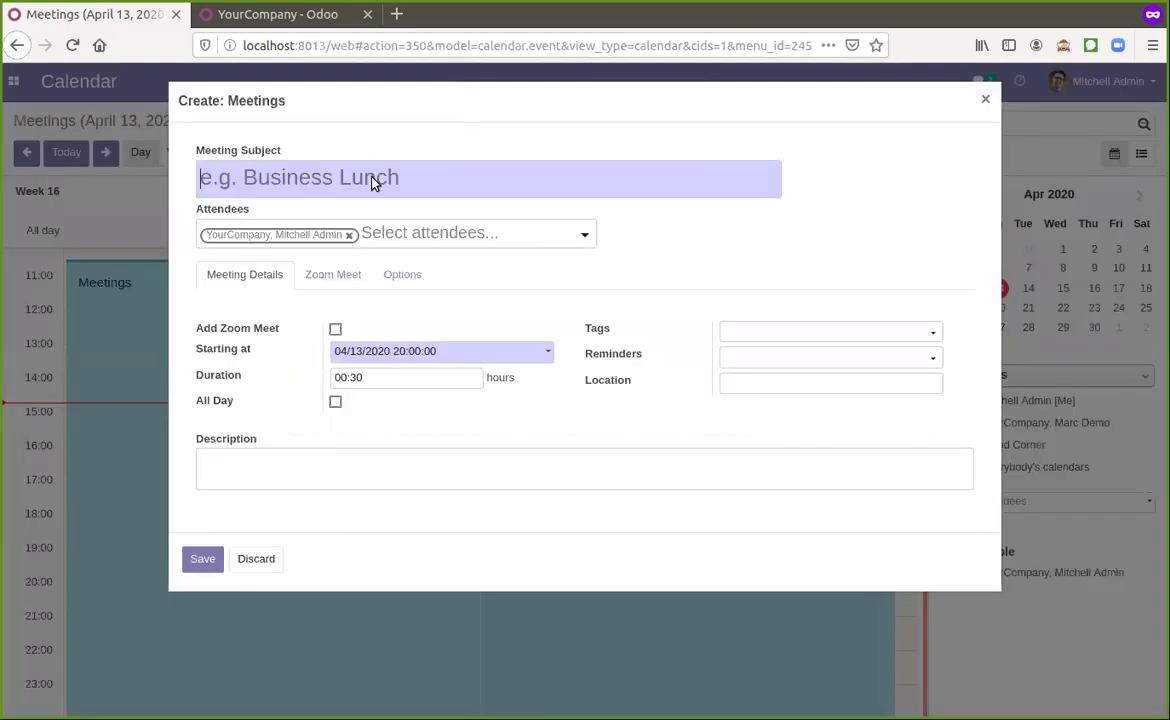
click(375, 180)
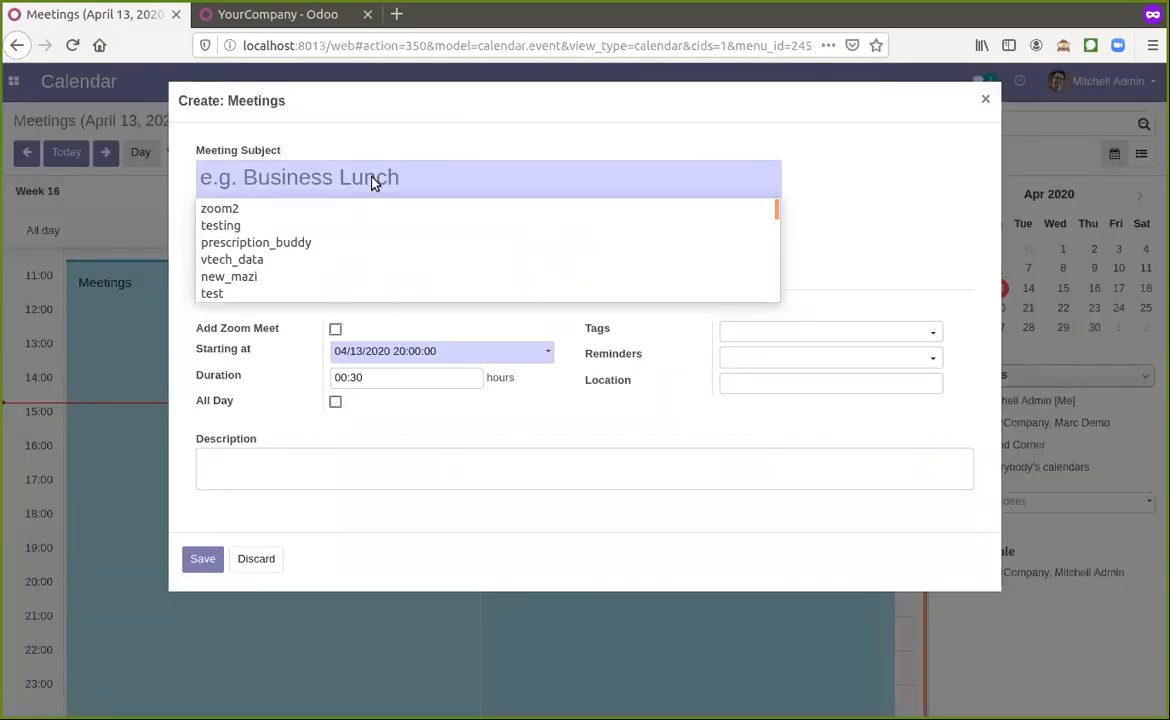
text(Demo Meet)
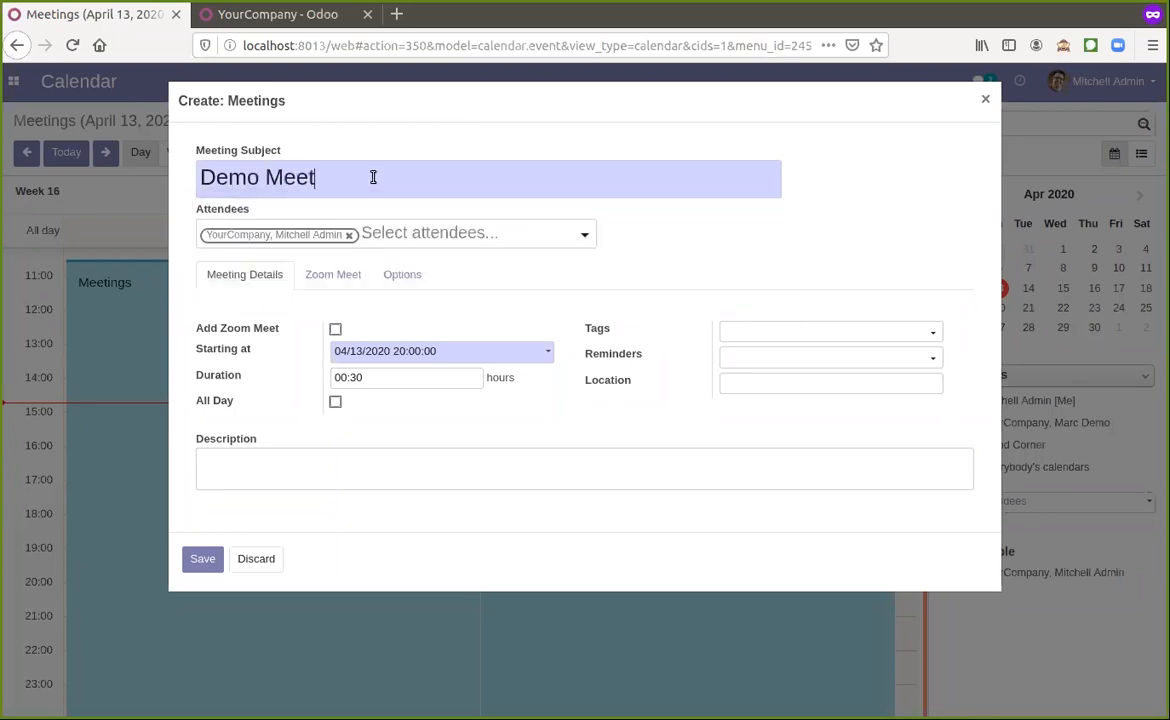
text( Int)
text(egration-)
text(Zoom)
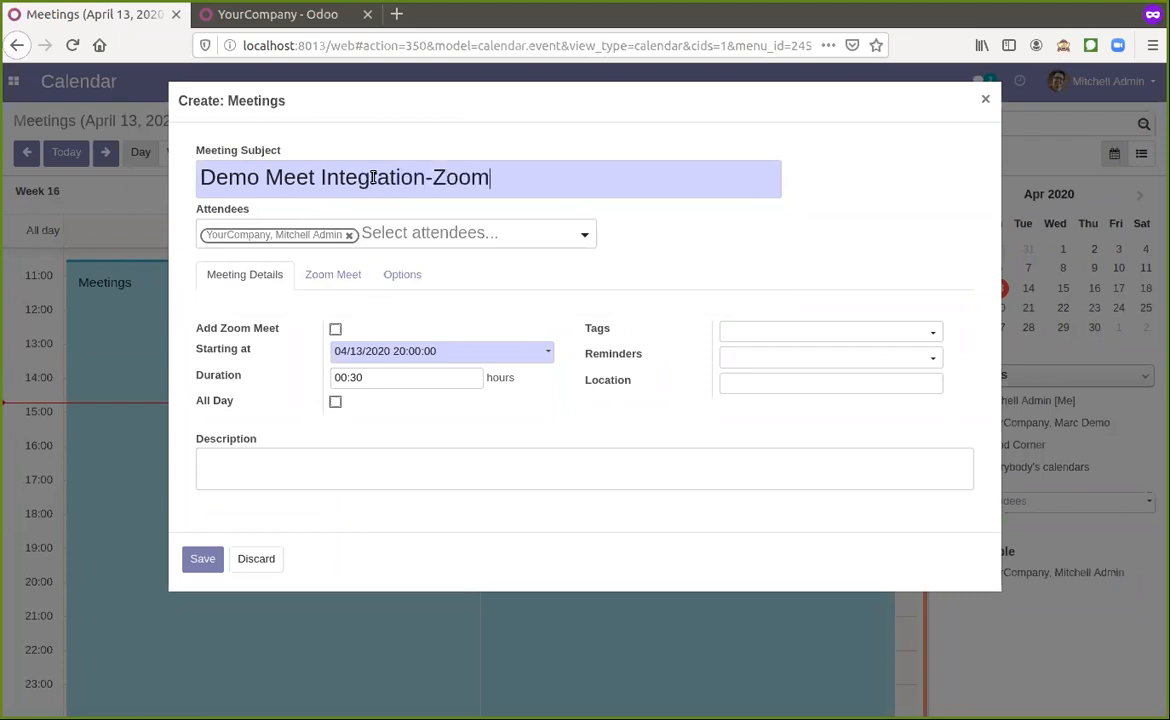
click(336, 330)
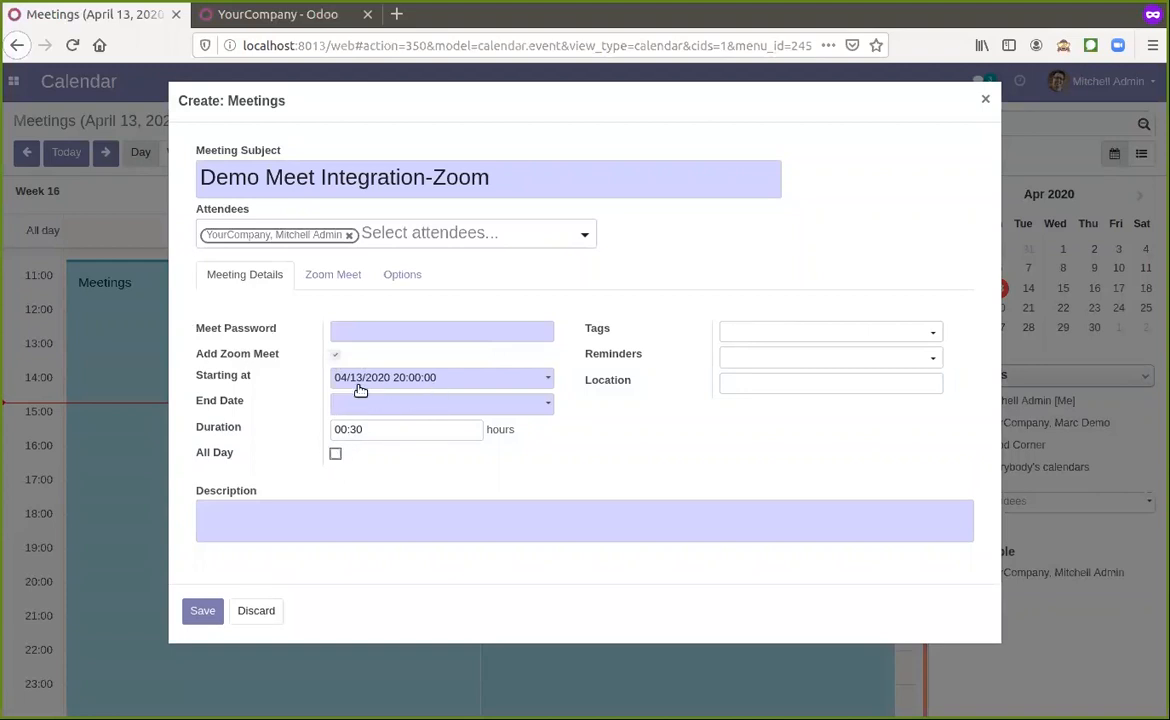
Set the meeting end date to April 13 and raise the end hour by one
click(460, 403)
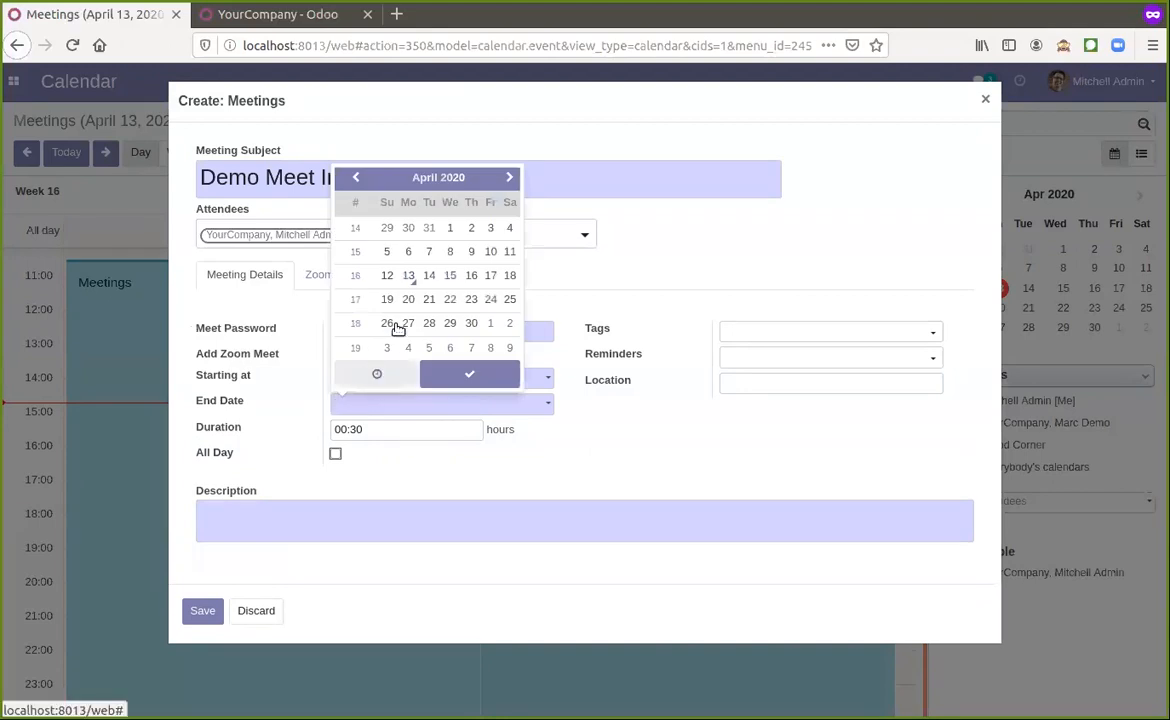
click(408, 275)
click(440, 377)
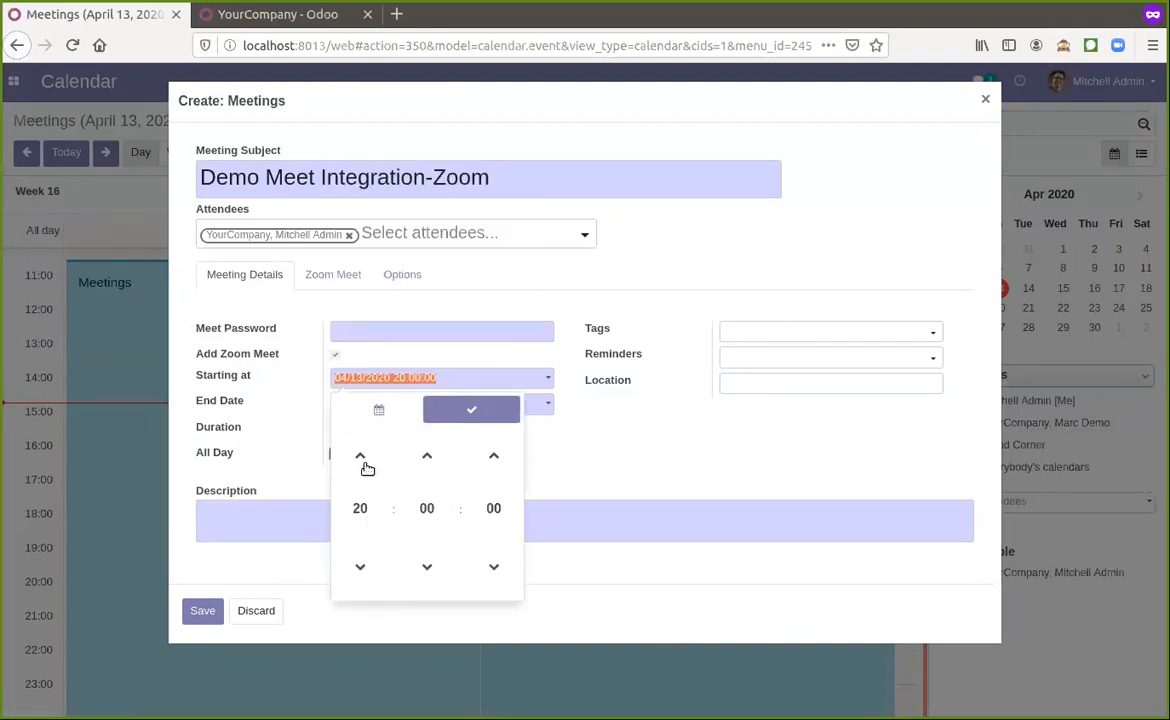
click(607, 450)
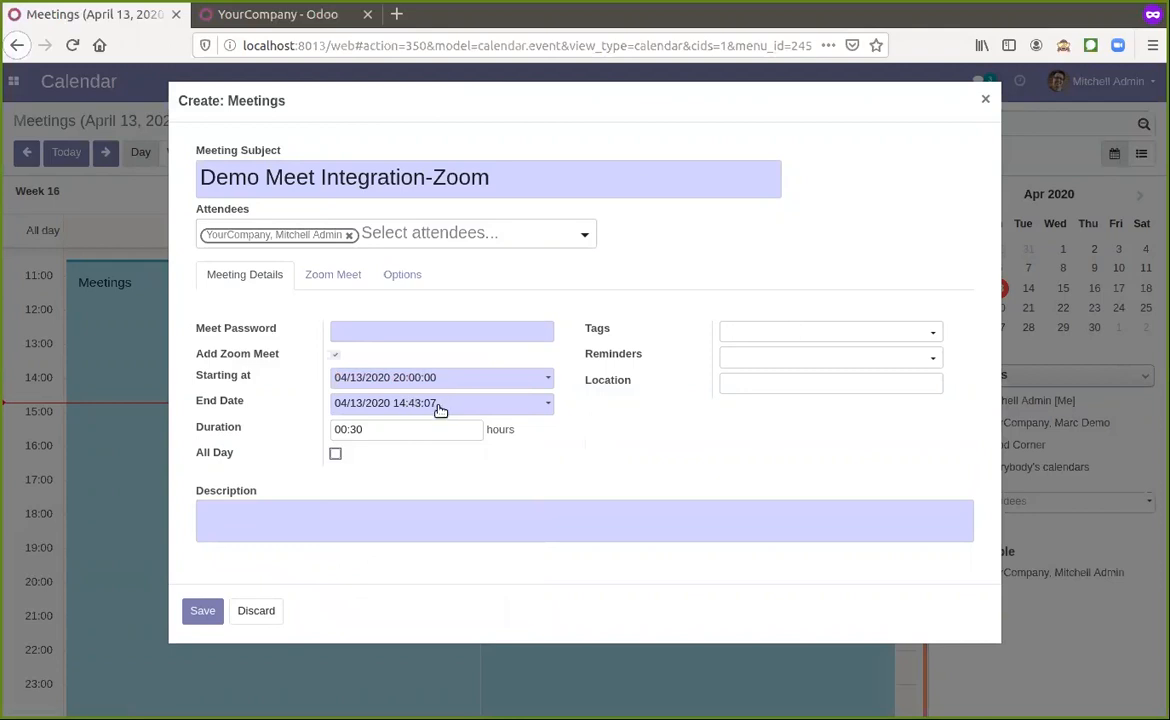
click(440, 403)
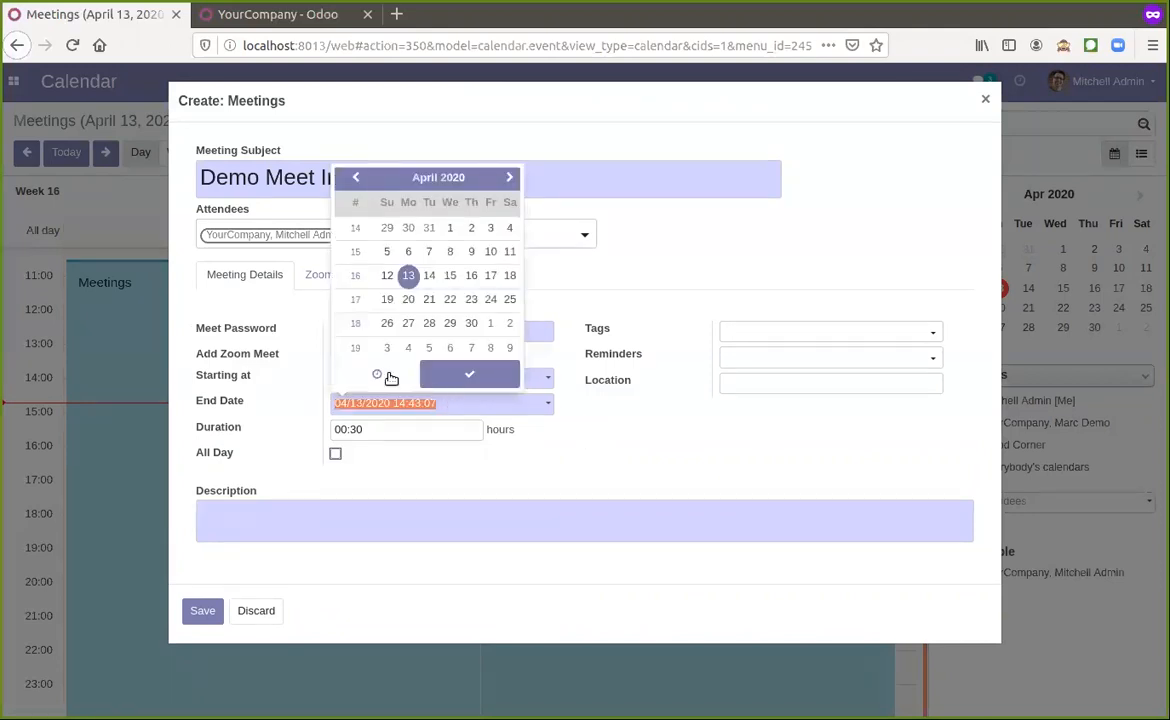
click(376, 374)
click(358, 248)
click(480, 410)
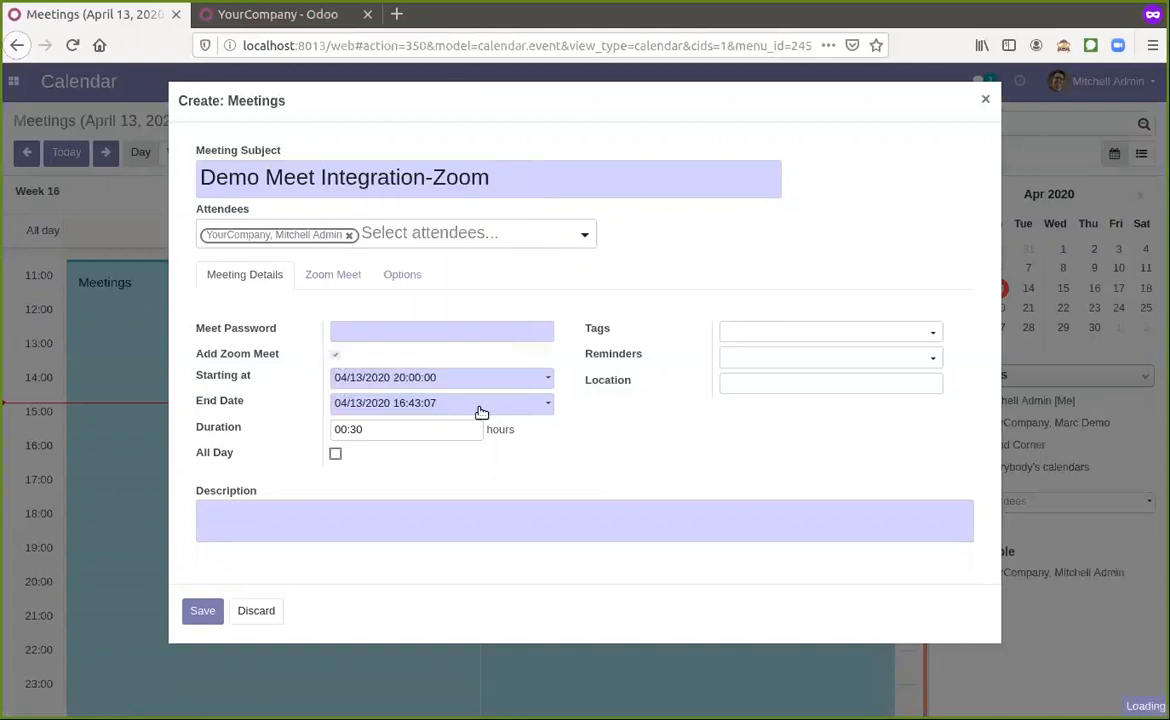
Set the meeting start time to 04/13/2020 15:00:00
click(440, 377)
click(376, 612)
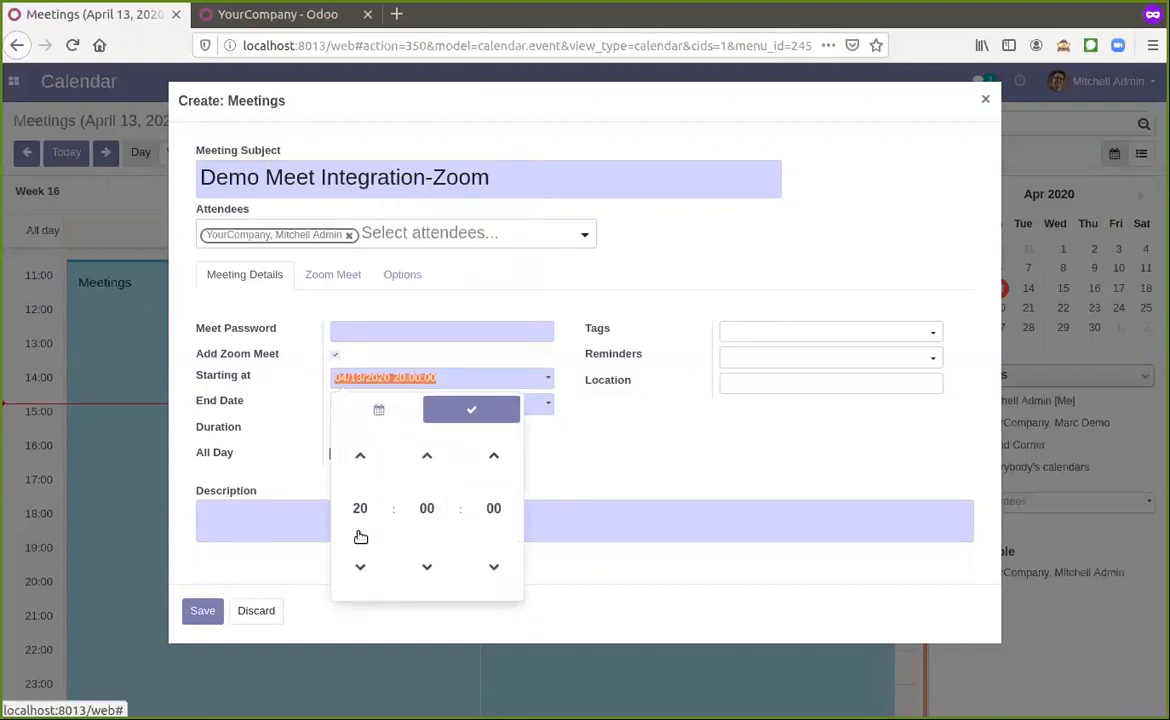
click(360, 567)
click(360, 567)
click(560, 470)
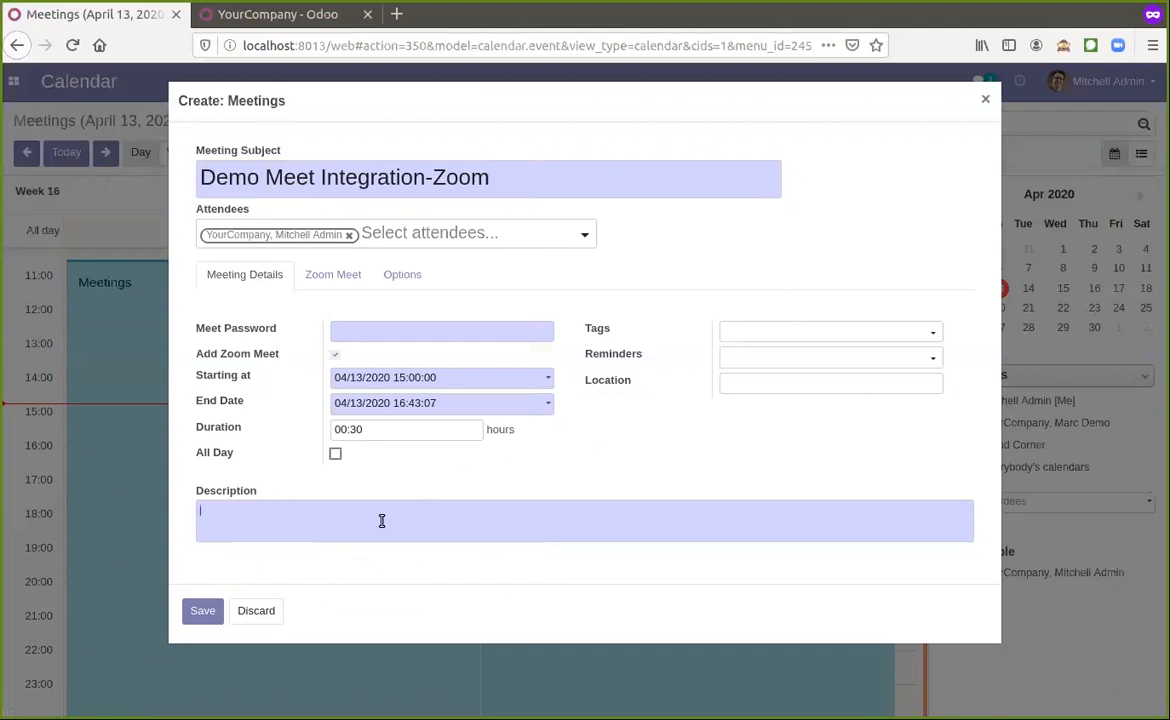
text(Description)
click(395, 330)
text(min)
click(333, 274)
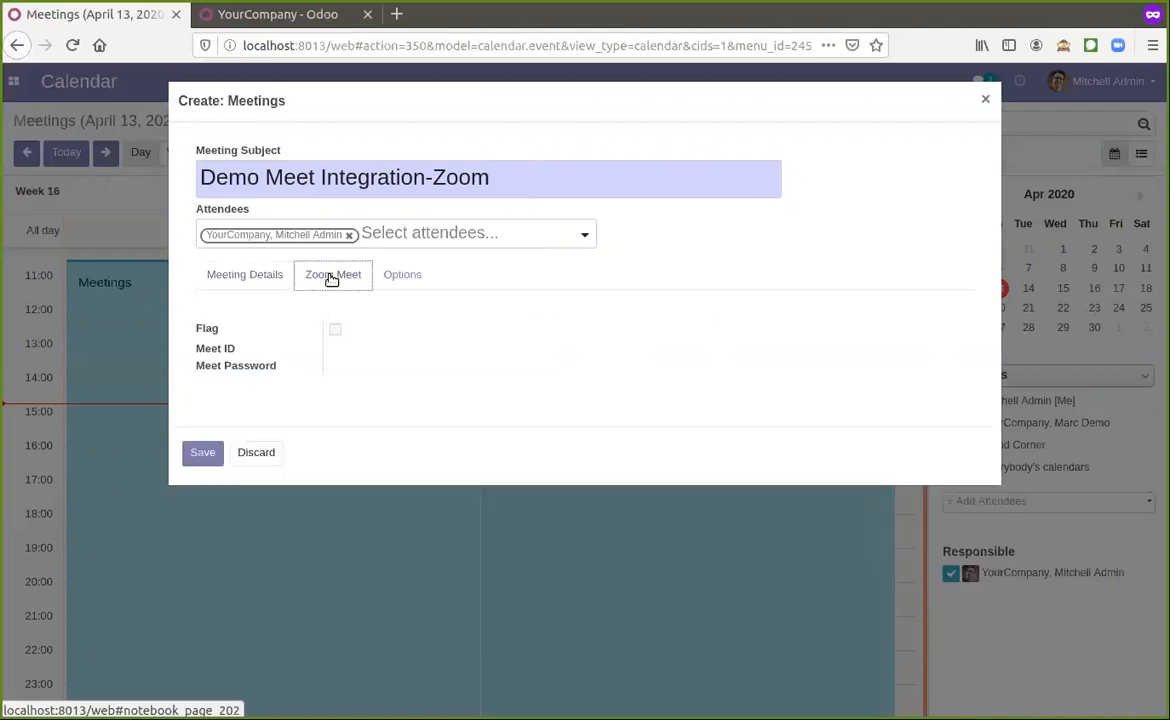
click(245, 274)
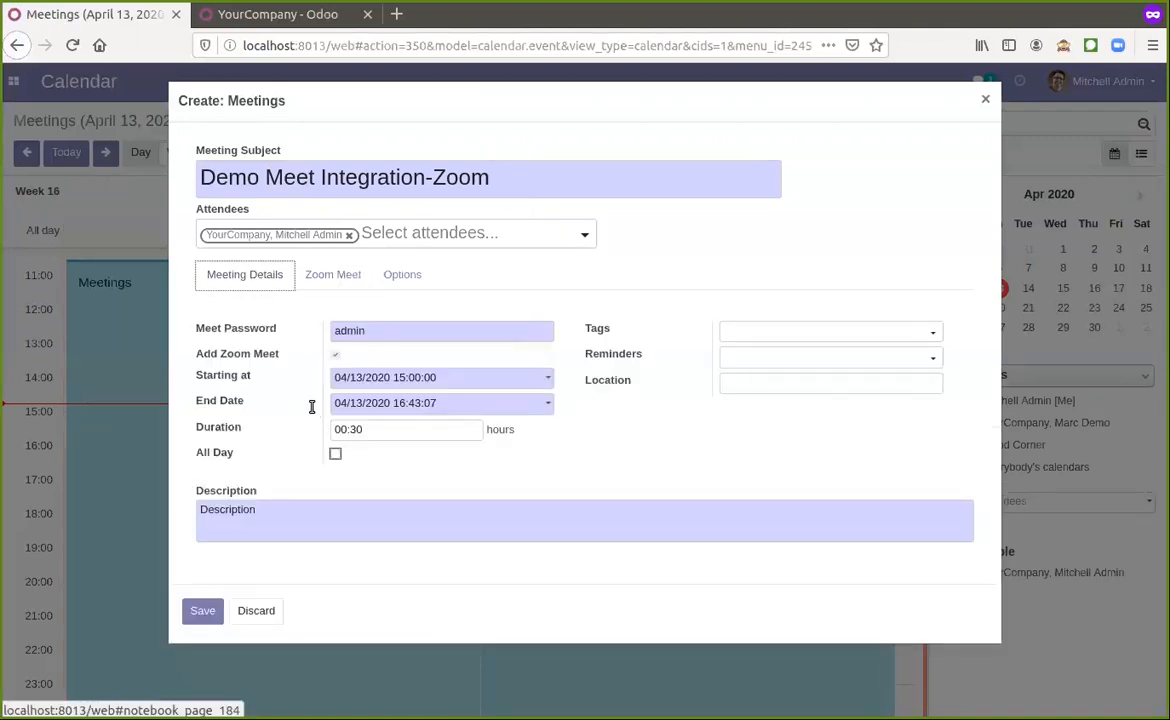
click(333, 274)
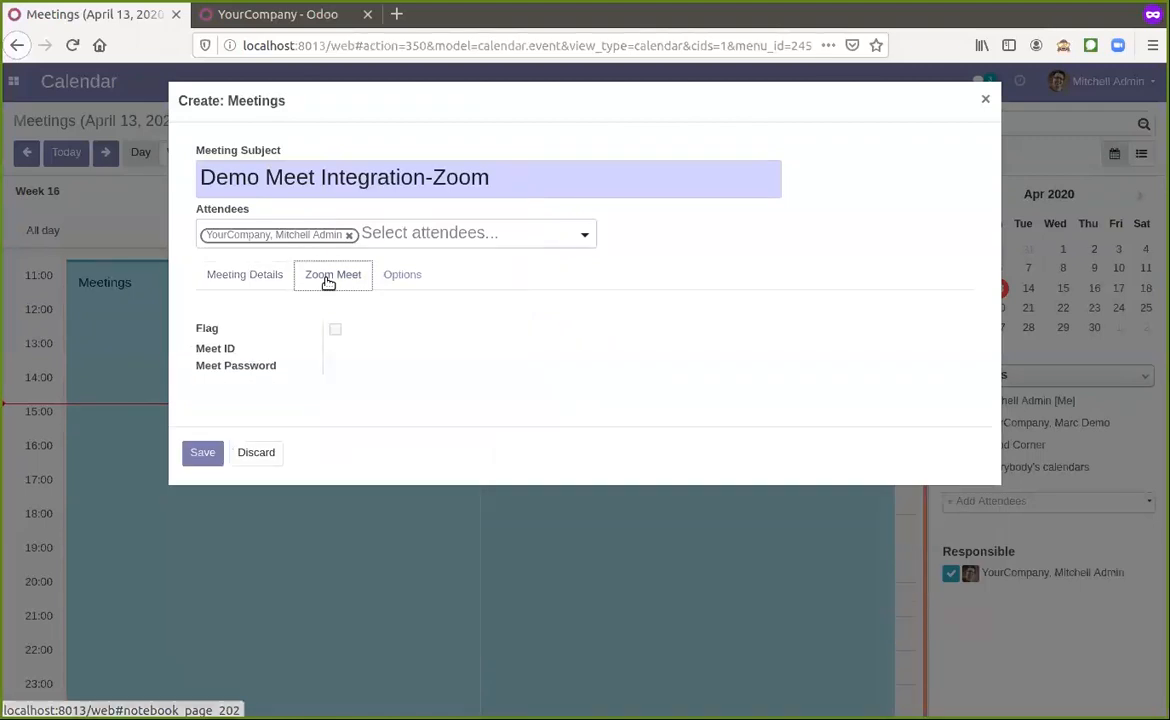
click(245, 274)
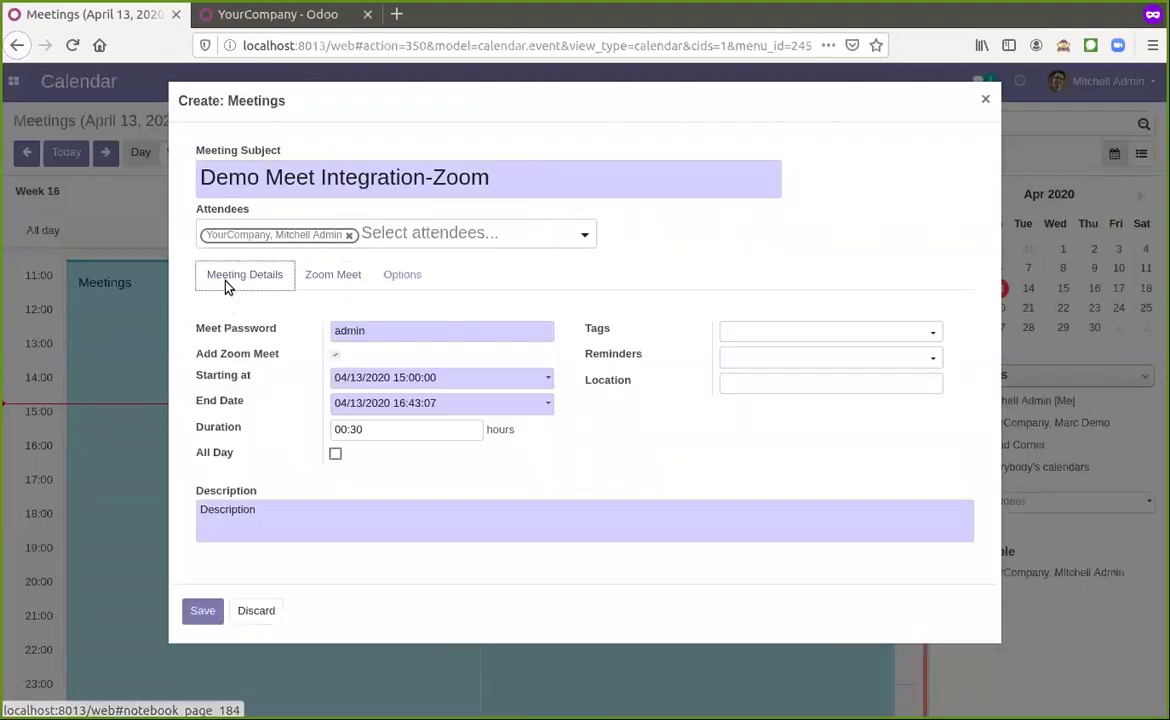
click(202, 610)
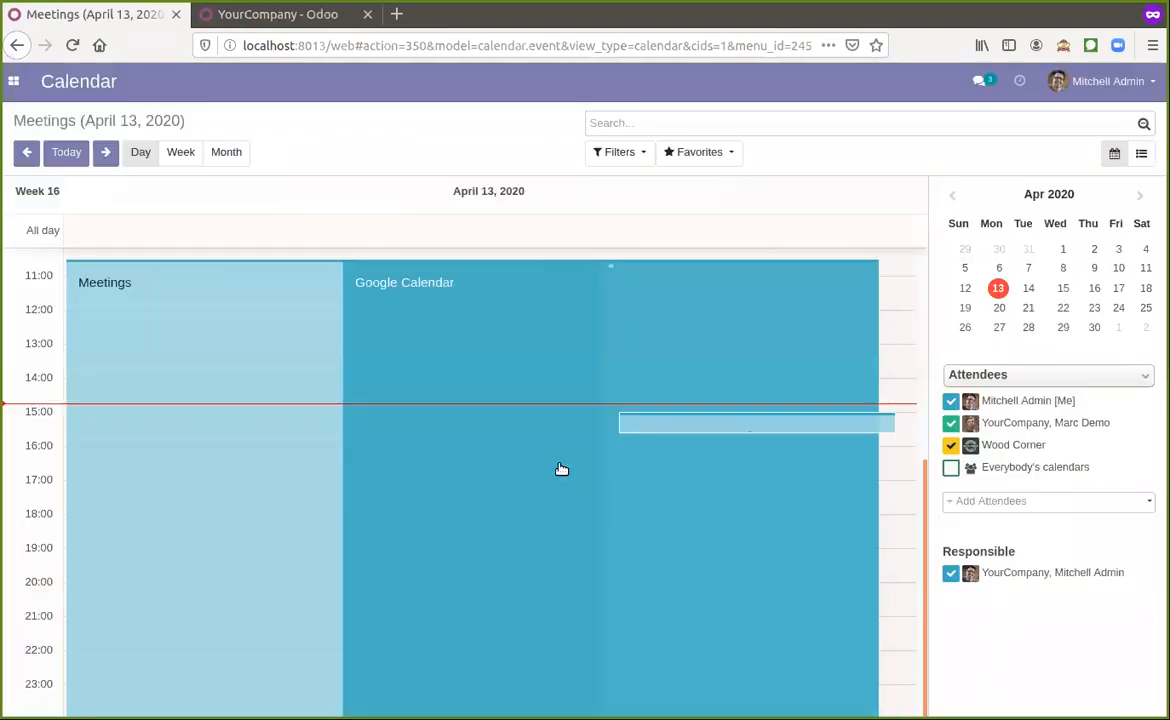
Reopen the Demo Meet Integration meeting from Month view and show its generated Zoom details
click(226, 151)
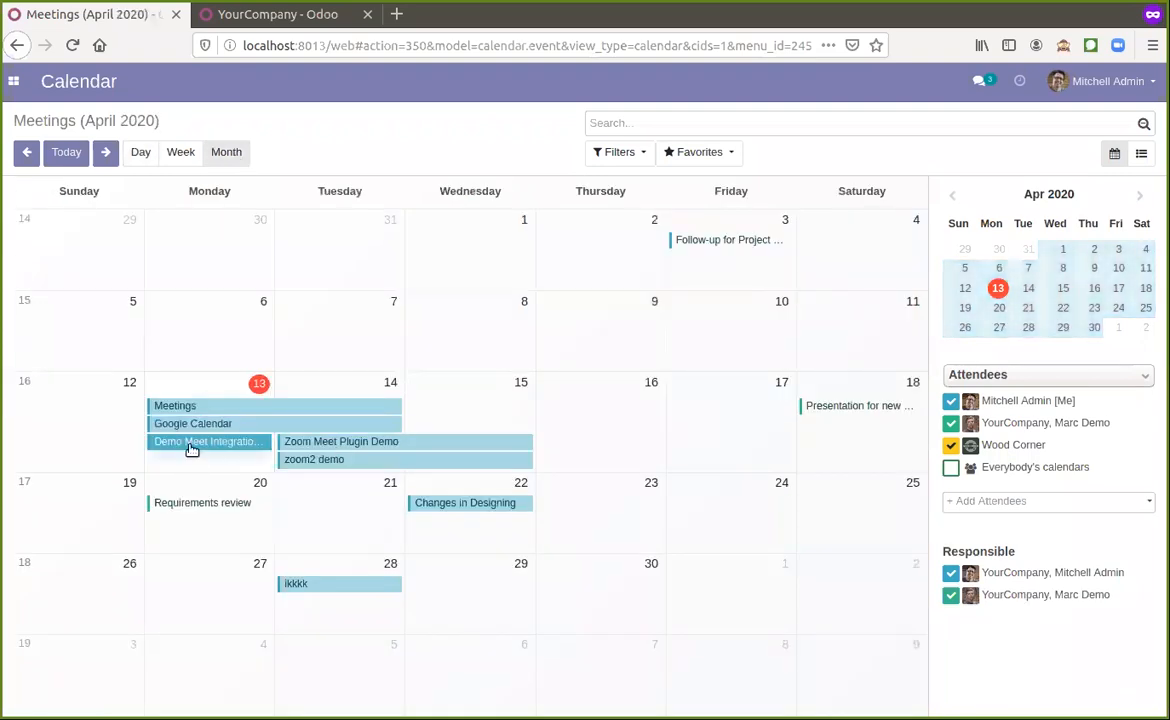
click(191, 443)
click(310, 558)
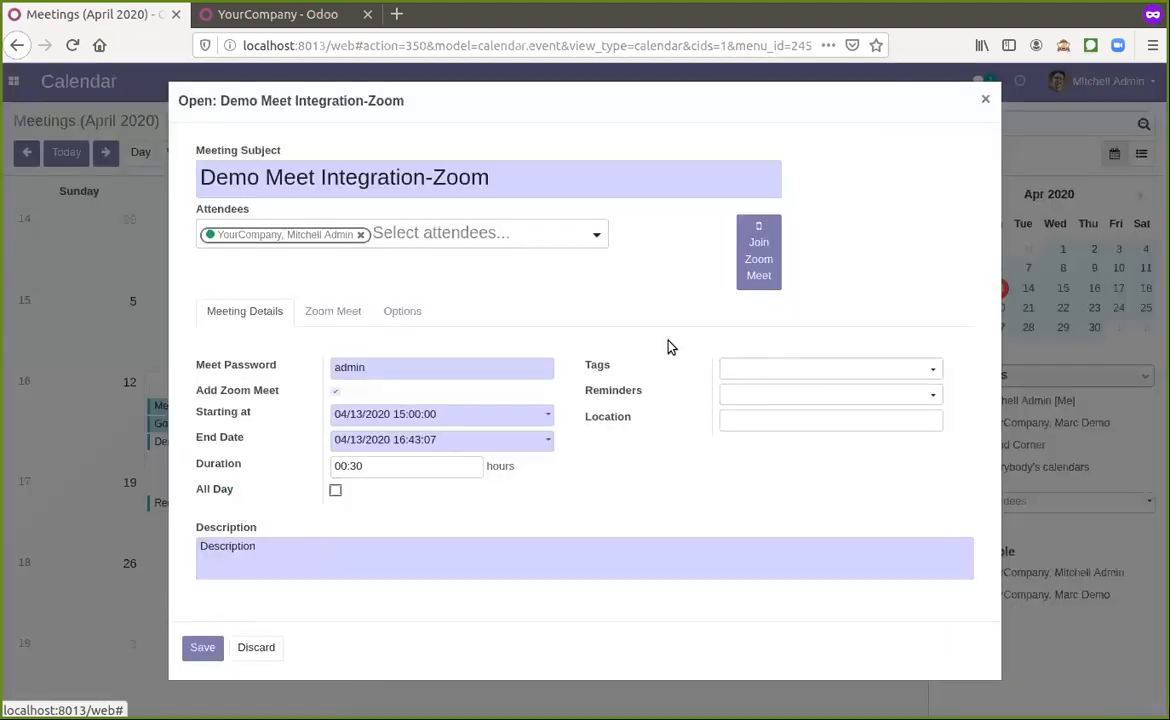
click(333, 311)
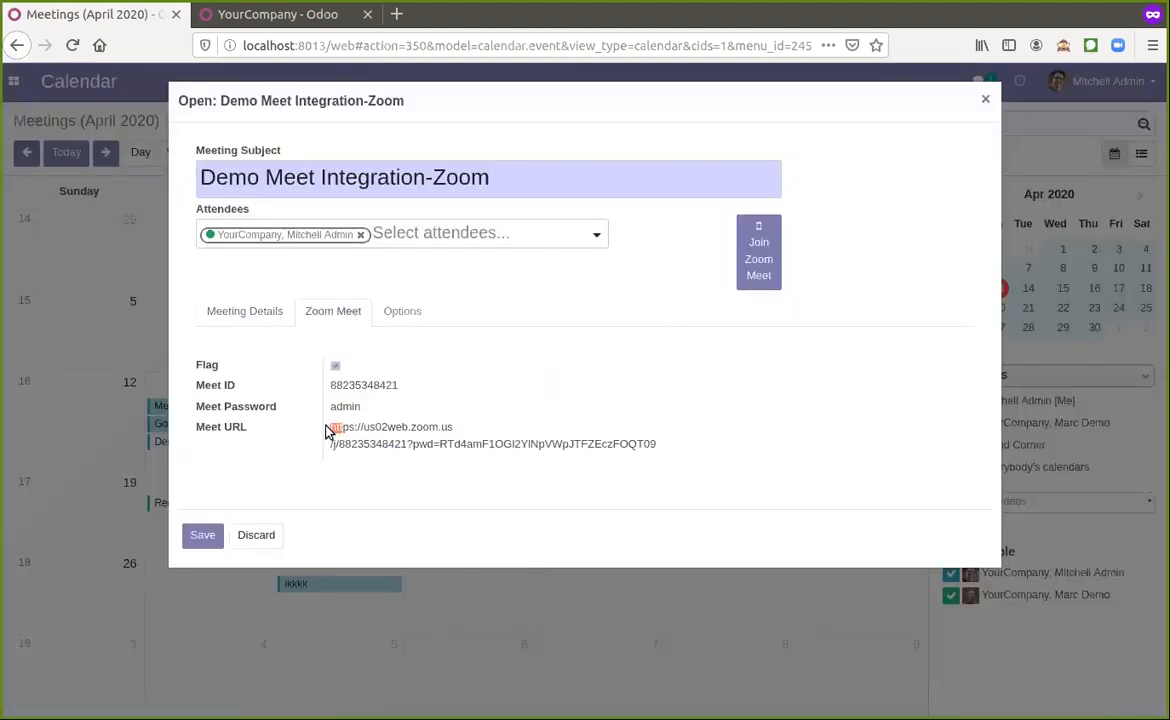
drag(330, 428, 663, 446)
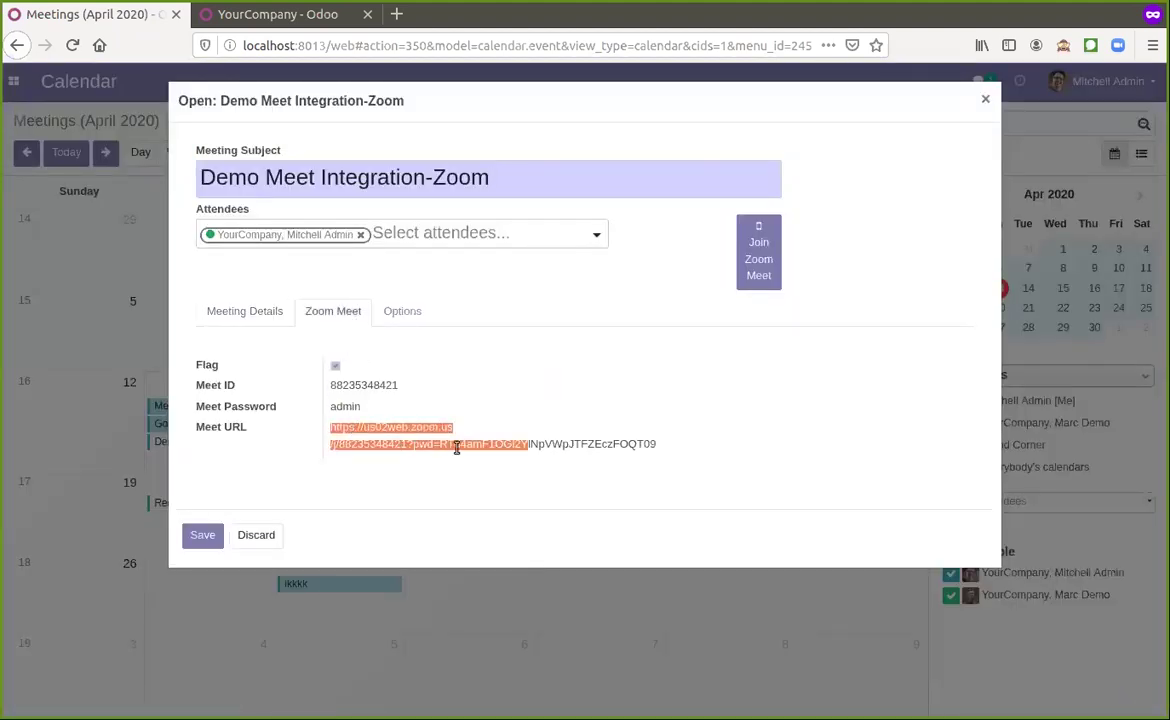
double_click(335, 385)
double_click(345, 406)
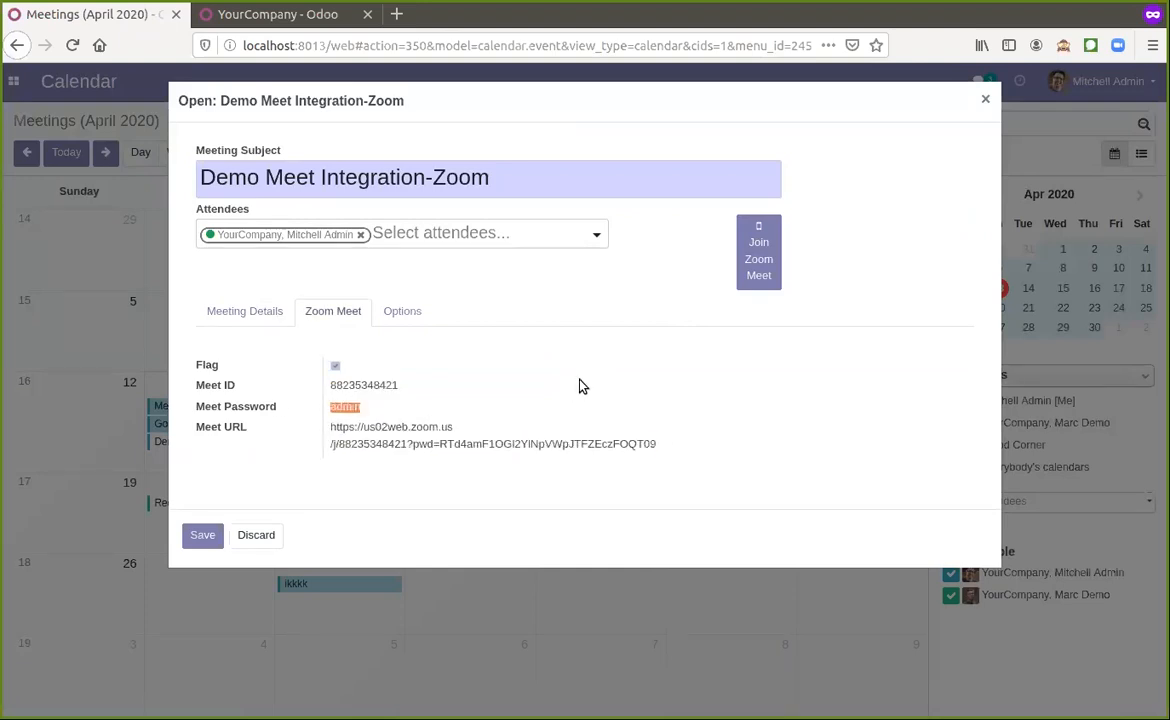
click(583, 385)
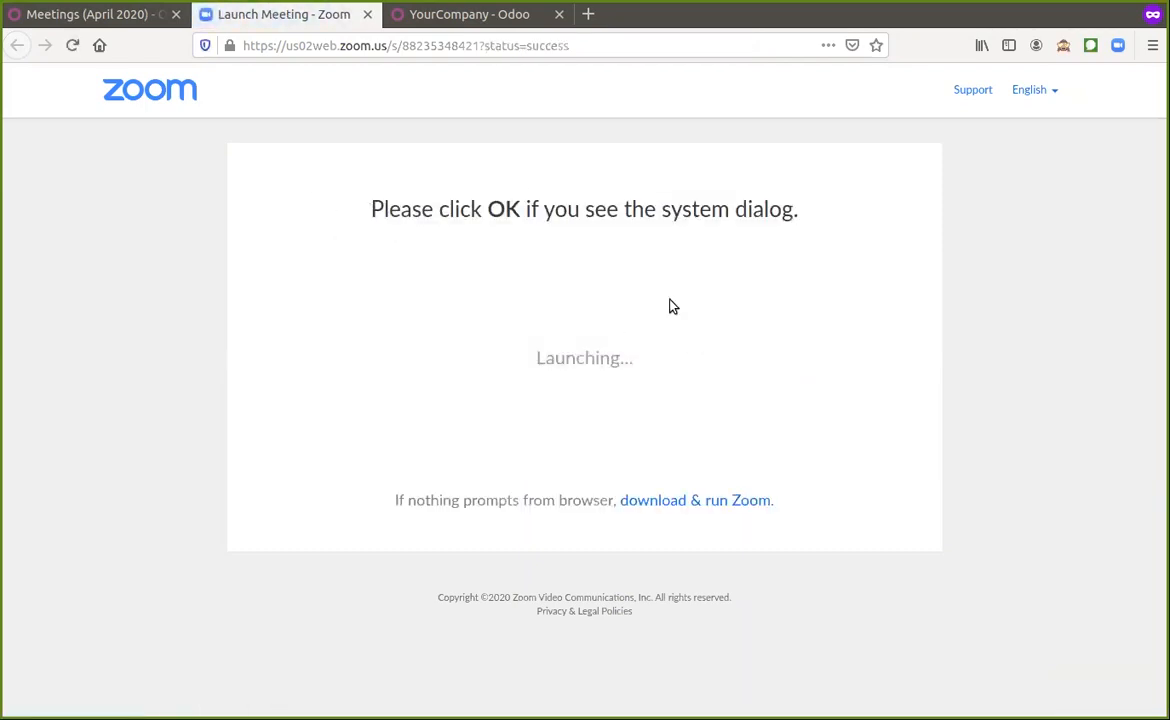
click(366, 14)
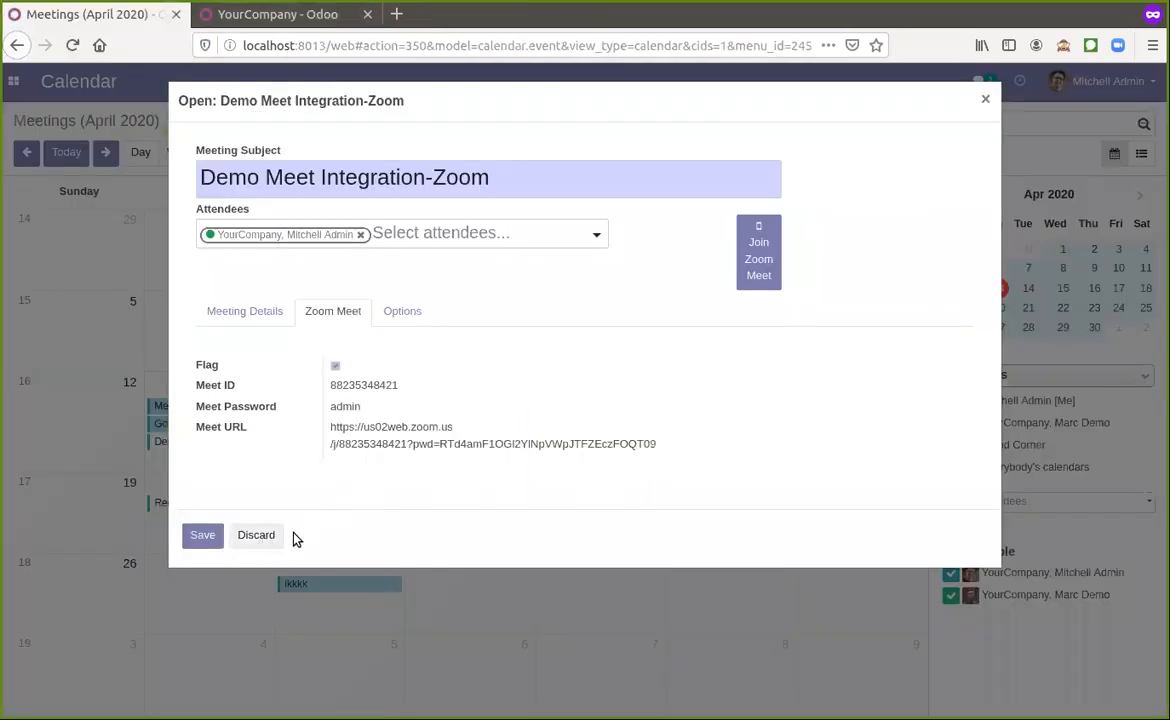